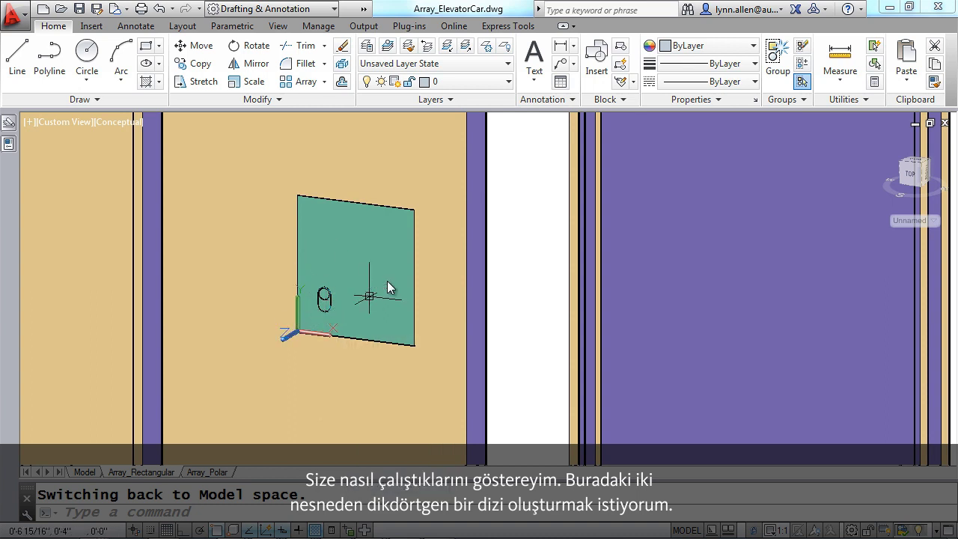
Step: Create a default associative rectangular array of the two-part slot hole: 4 columns, 3 rows
{"action": "left_click", "coordinate": [303, 82]}
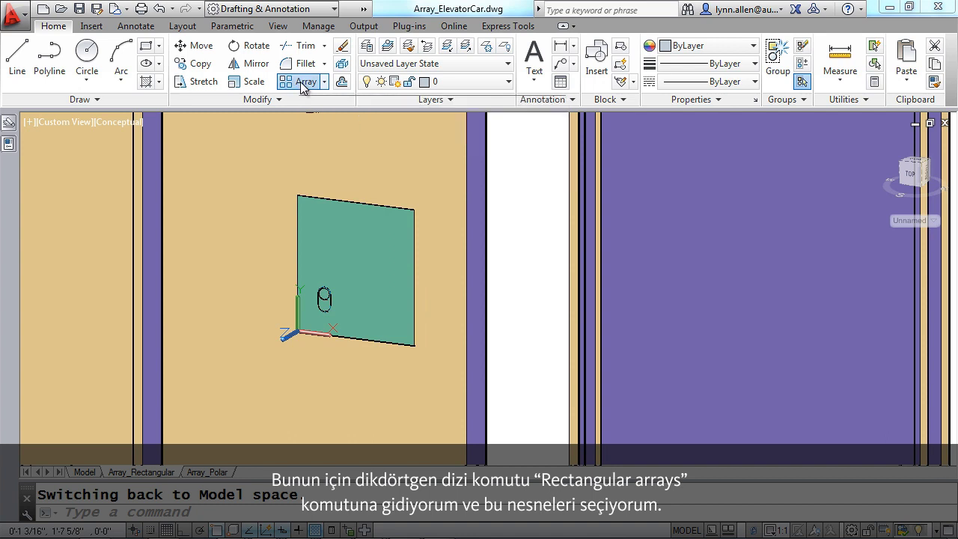
{"action": "scroll", "coordinate": [355, 263], "scroll_direction": "up", "scroll_amount": 3}
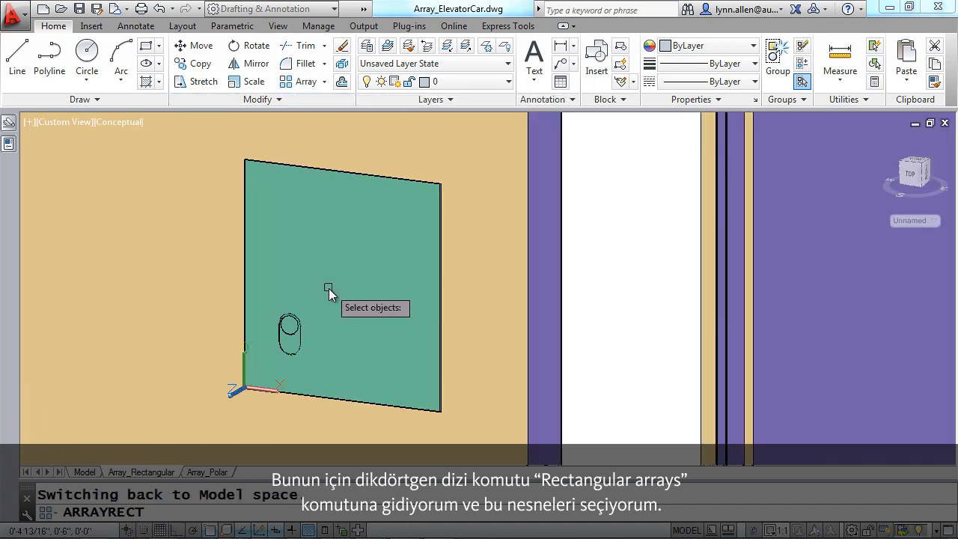
{"action": "left_click", "coordinate": [300, 338]}
{"action": "left_click", "coordinate": [302, 342]}
{"action": "key", "text": "Return"}
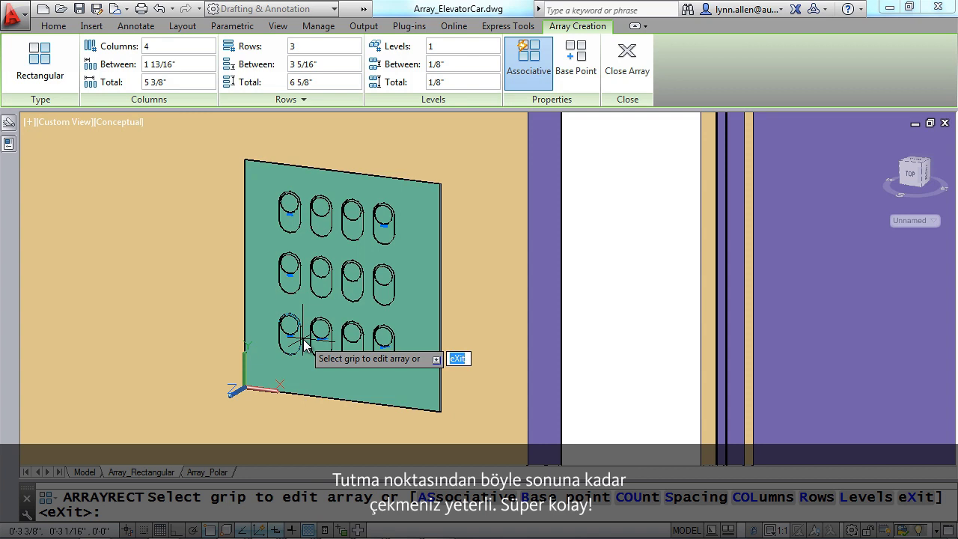
Step: Drag the array grips to increase the array to 11 columns and 4 rows
{"action": "left_click", "coordinate": [383, 349]}
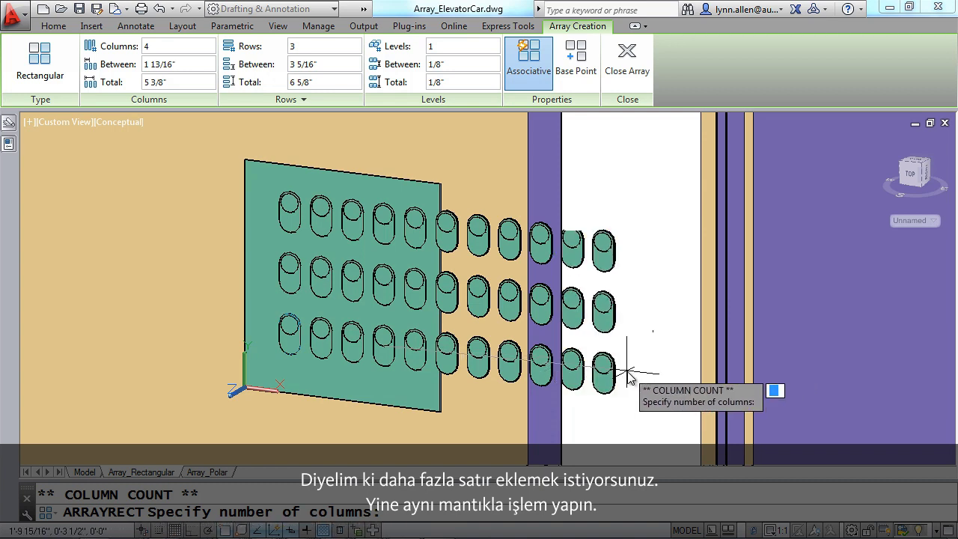
{"action": "left_click", "coordinate": [627, 375]}
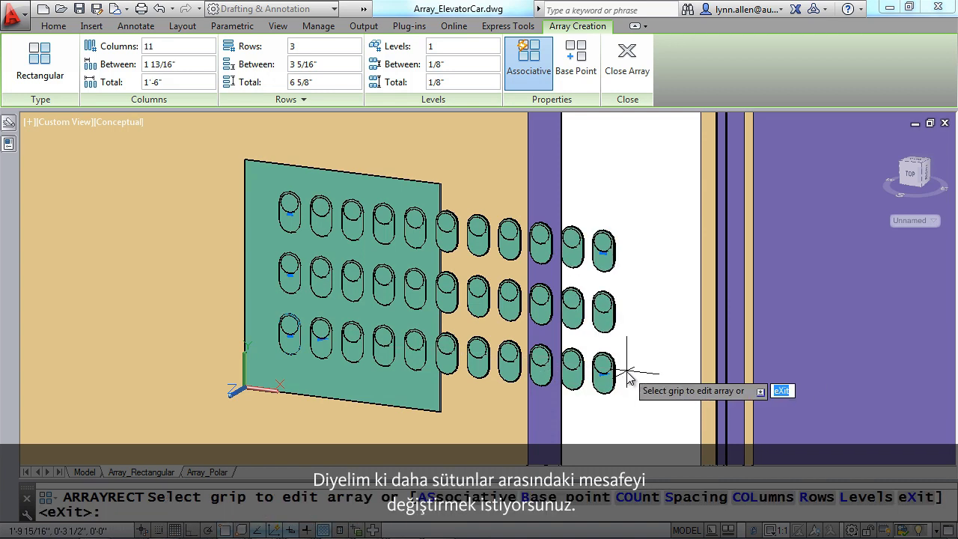
{"action": "left_click", "coordinate": [290, 225]}
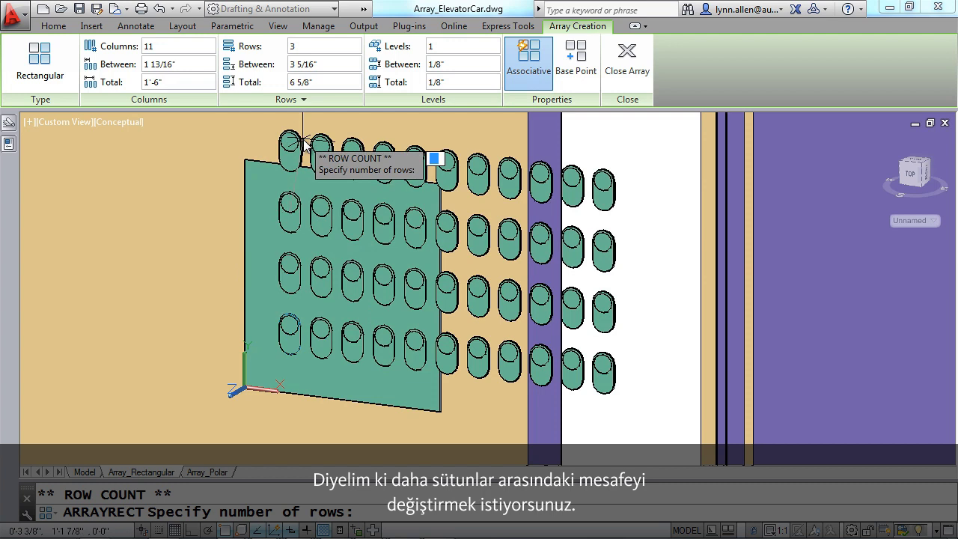
{"action": "left_click", "coordinate": [304, 145]}
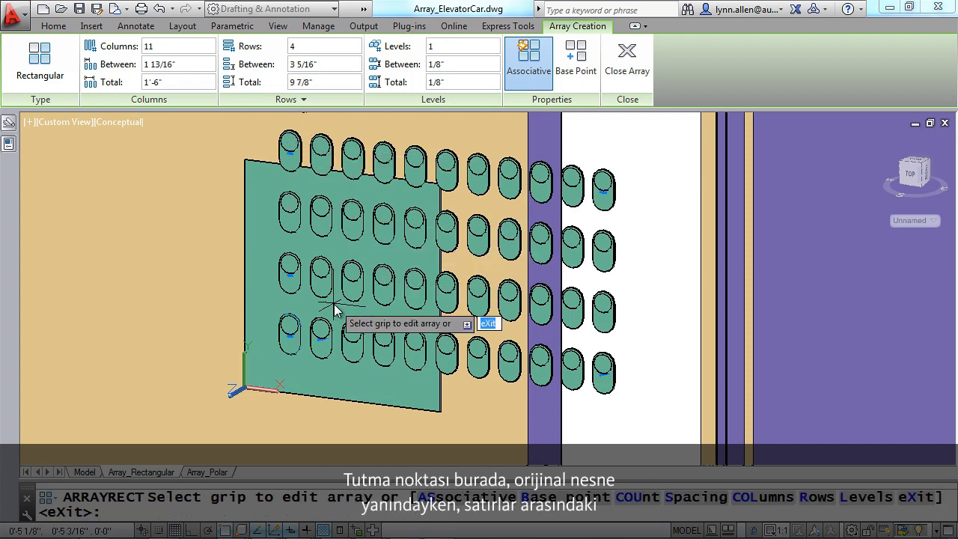
Step: Use grips to set column spacing to 4 1/8" and row spacing to 3 3/8"
{"action": "left_click", "coordinate": [322, 346]}
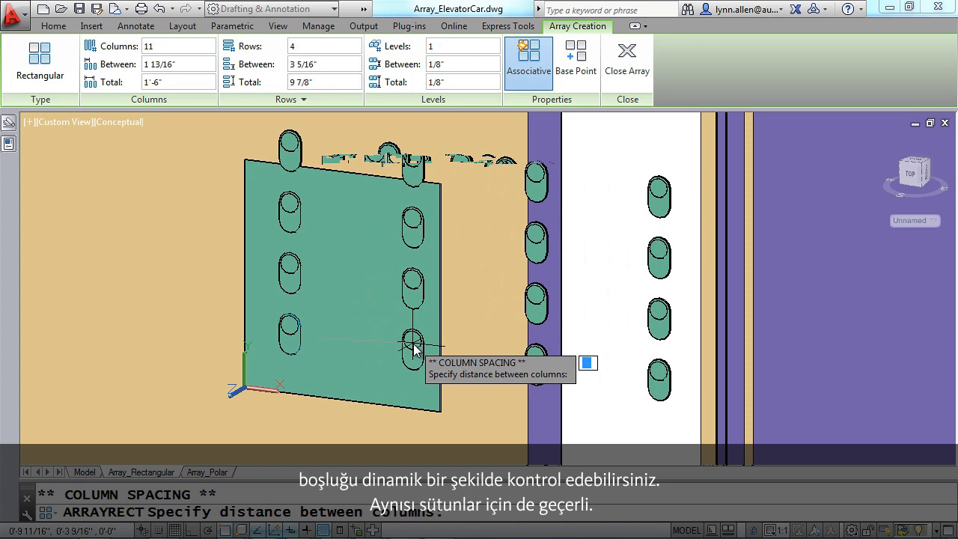
{"action": "left_click", "coordinate": [364, 347]}
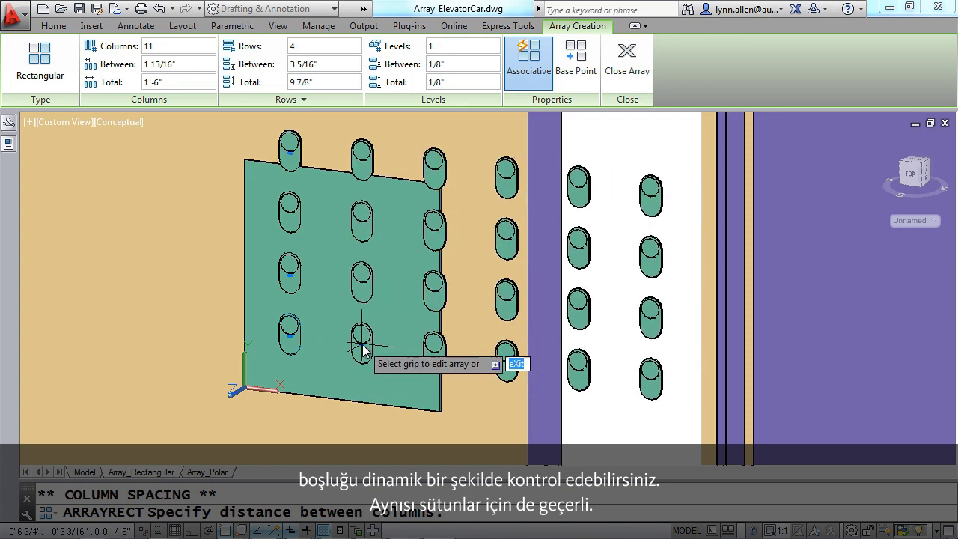
{"action": "left_click", "coordinate": [290, 281]}
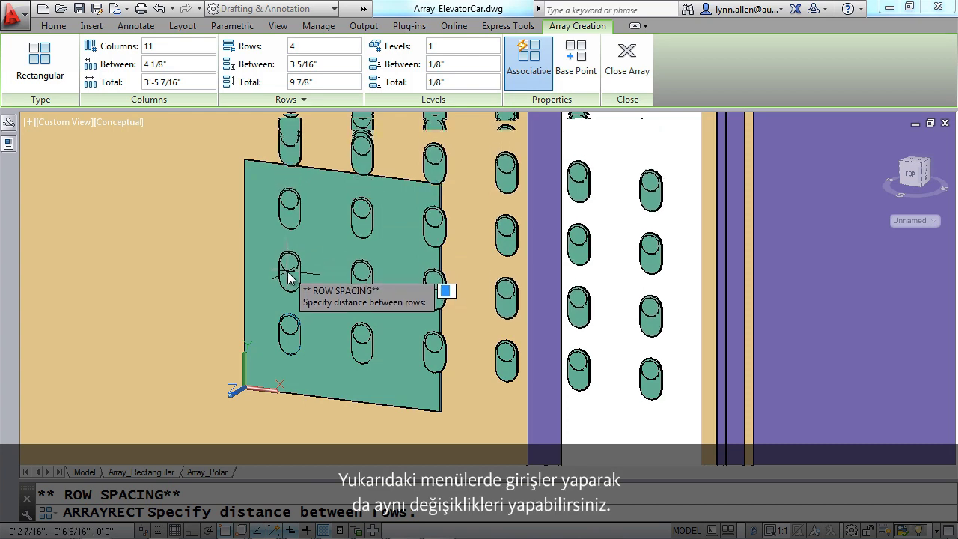
{"action": "left_click", "coordinate": [289, 275]}
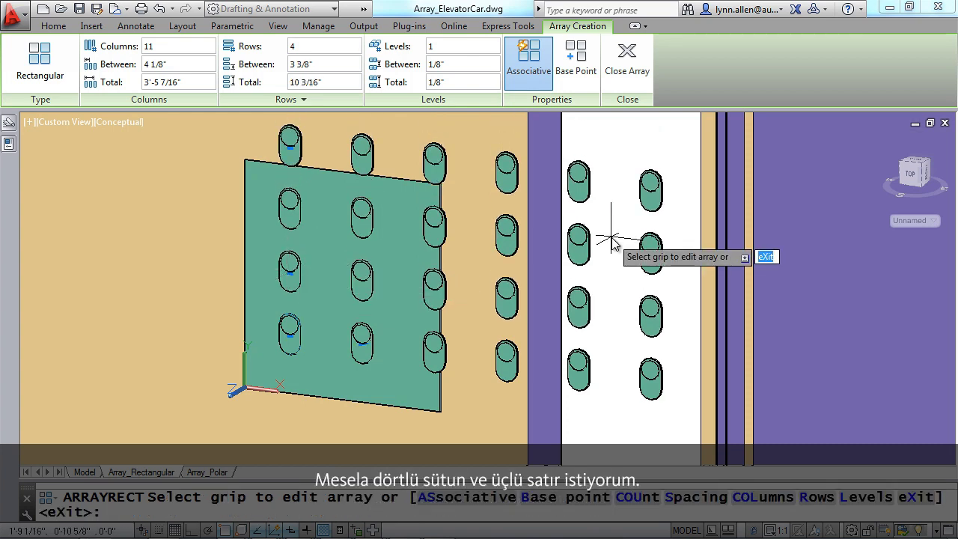
Step: Set the array back to 4 columns and 3 rows in Array Creation
{"action": "left_click", "coordinate": [158, 48]}
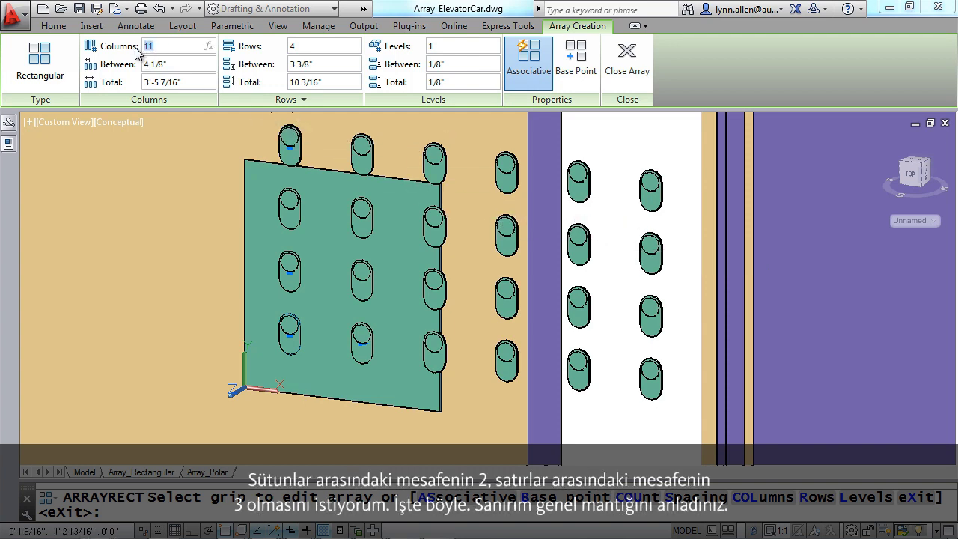
{"action": "type", "text": "4"}
{"action": "left_click", "coordinate": [296, 45]}
{"action": "key", "text": "Return"}
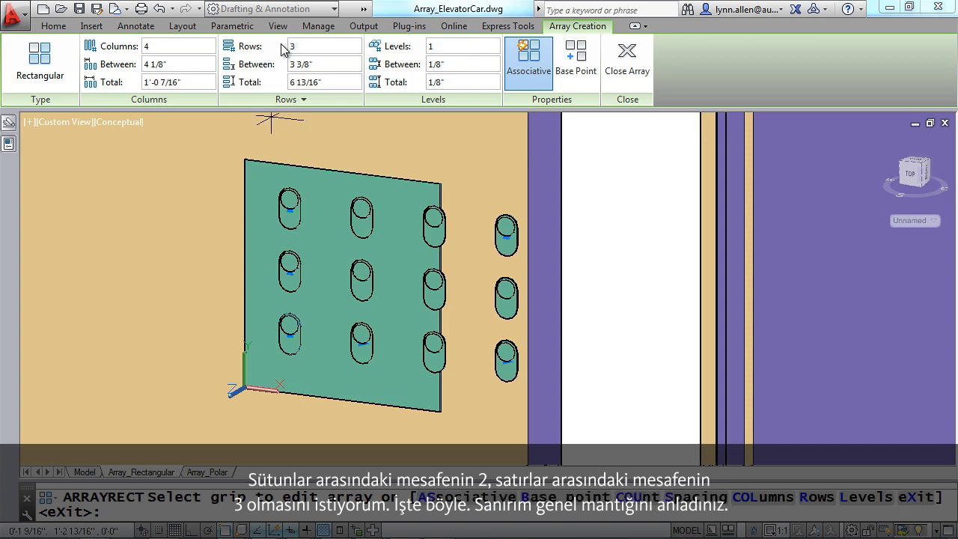
Step: Set column spacing to 2" and row spacing to 3", then finish the array
{"action": "left_click", "coordinate": [169, 64]}
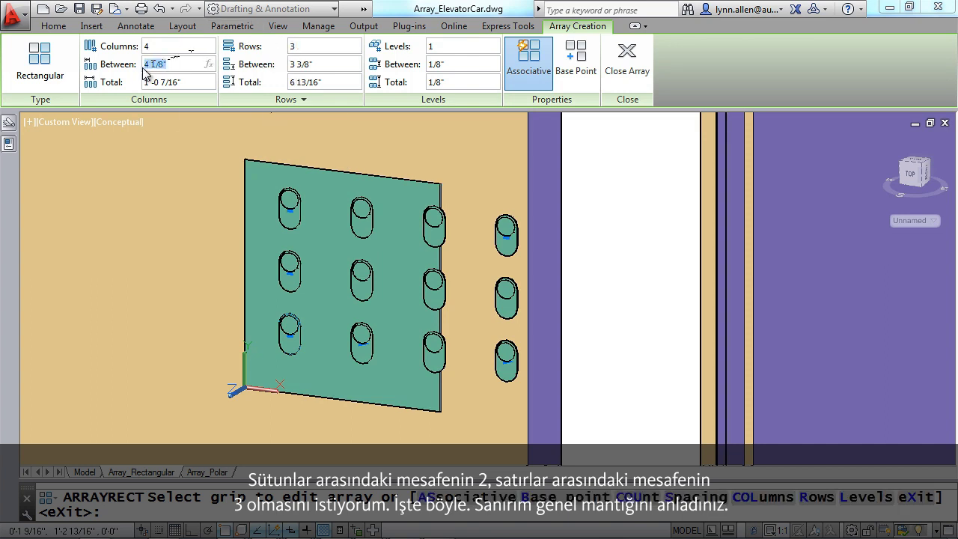
{"action": "type", "text": "2"}
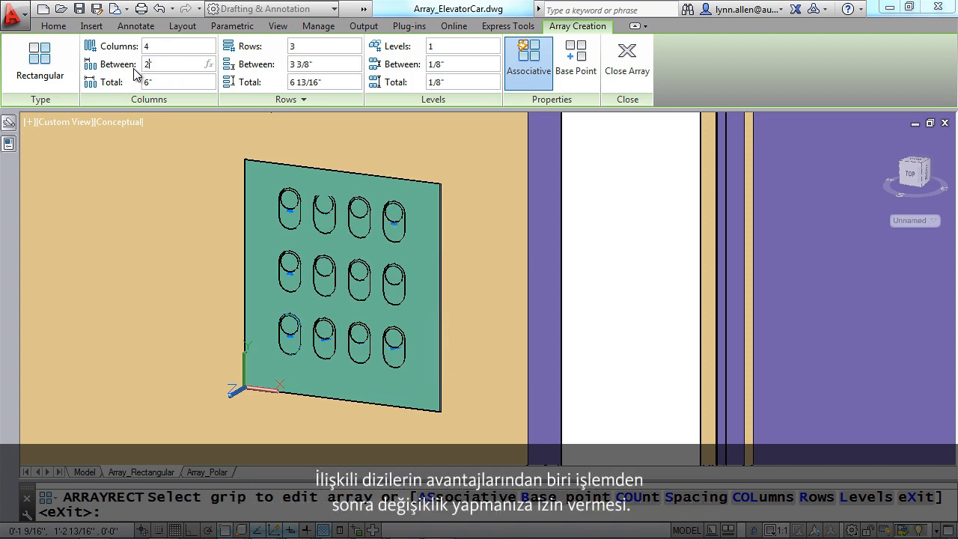
{"action": "left_click", "coordinate": [292, 66]}
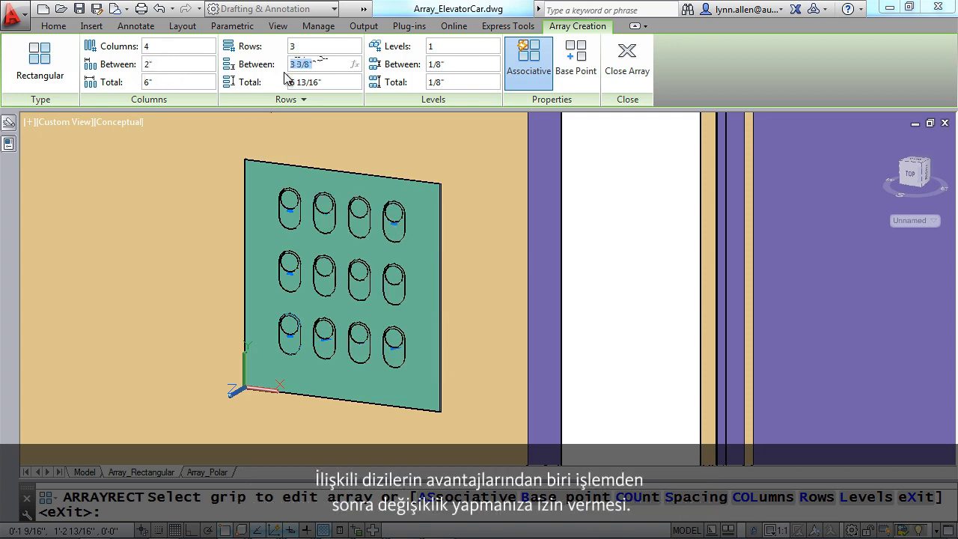
{"action": "type", "text": "3"}
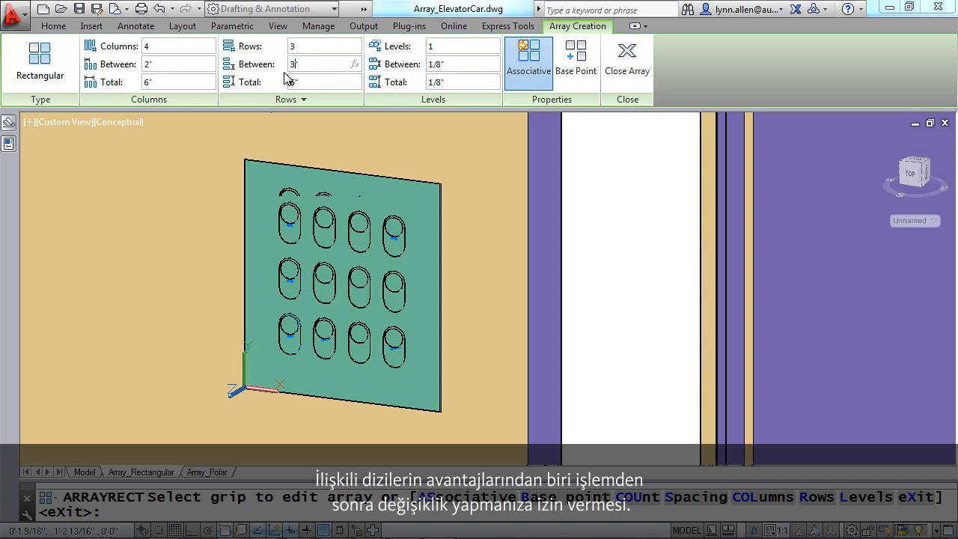
{"action": "key", "text": "Escape"}
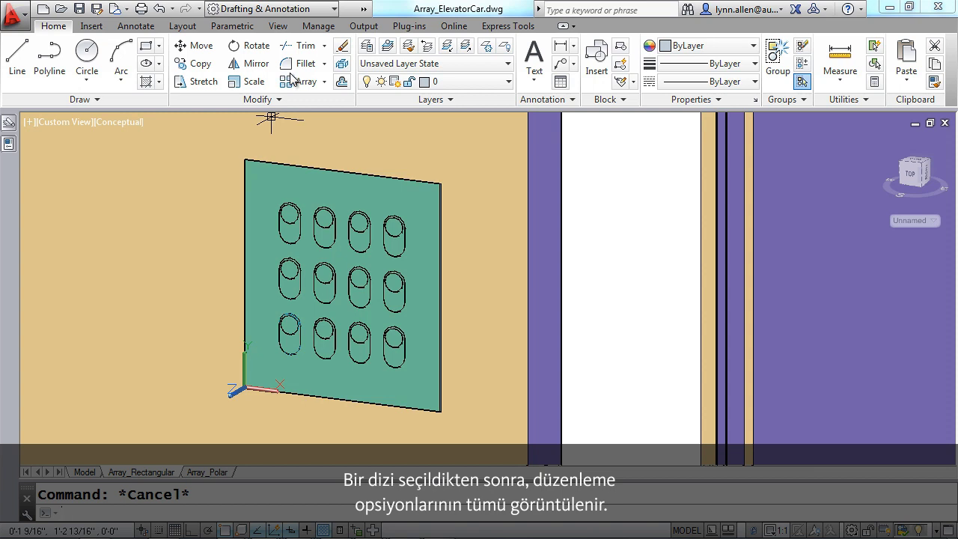
Step: Change the slot array's column count to 5, giving an 8" overall width
{"action": "left_click", "coordinate": [362, 238]}
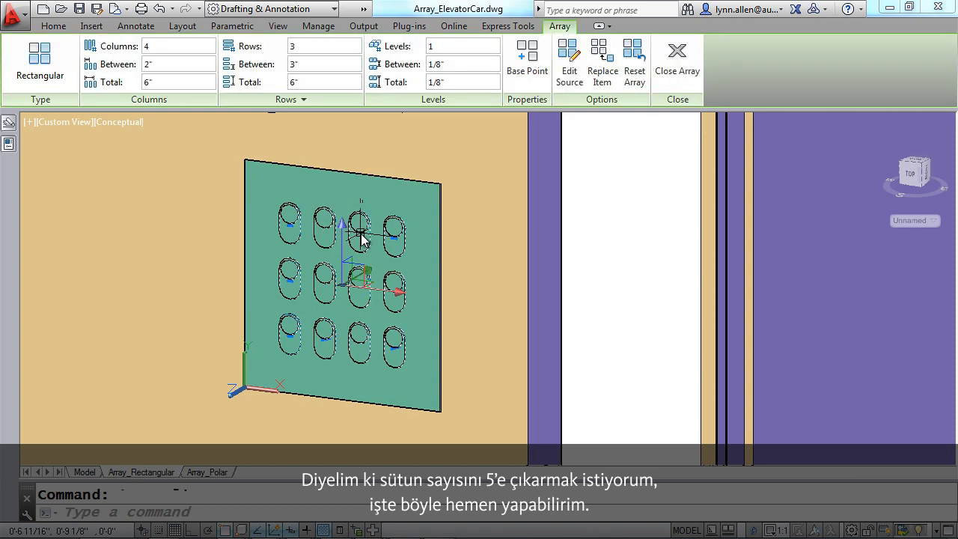
{"action": "left_click", "coordinate": [163, 50]}
{"action": "type", "text": "5"}
{"action": "key", "text": "Return"}
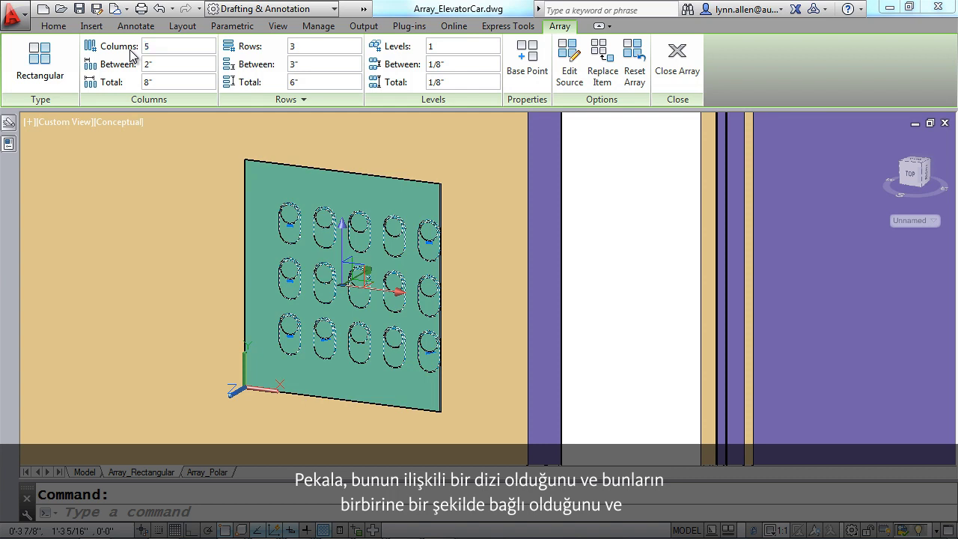
Step: Erase the middle slot hole from the array
{"action": "key", "text": "Escape"}
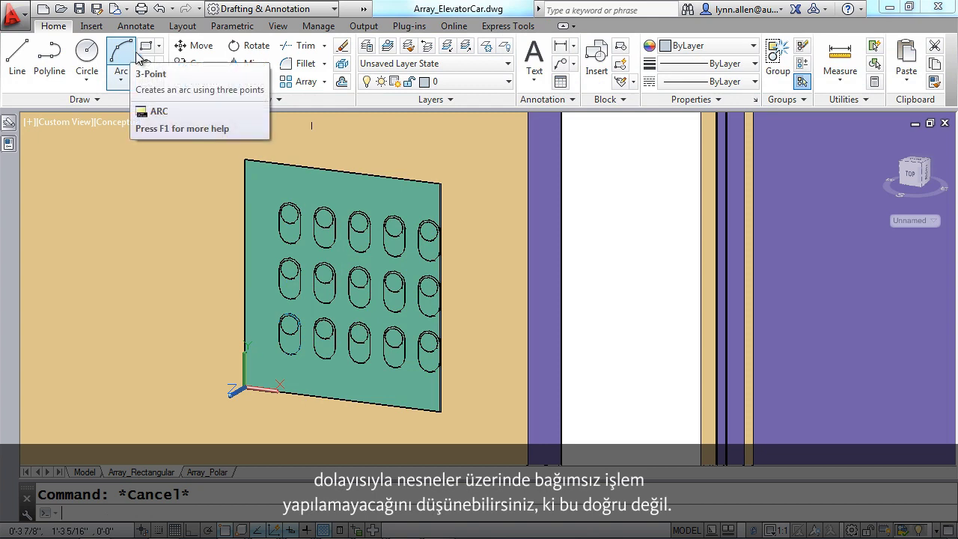
{"action": "mouse_move", "coordinate": [393, 148]}
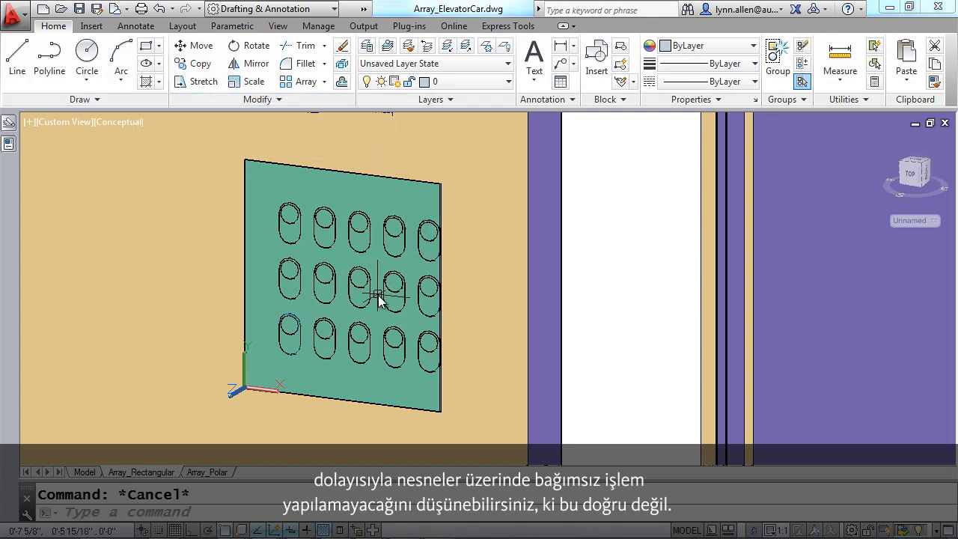
{"action": "mouse_move", "coordinate": [379, 298]}
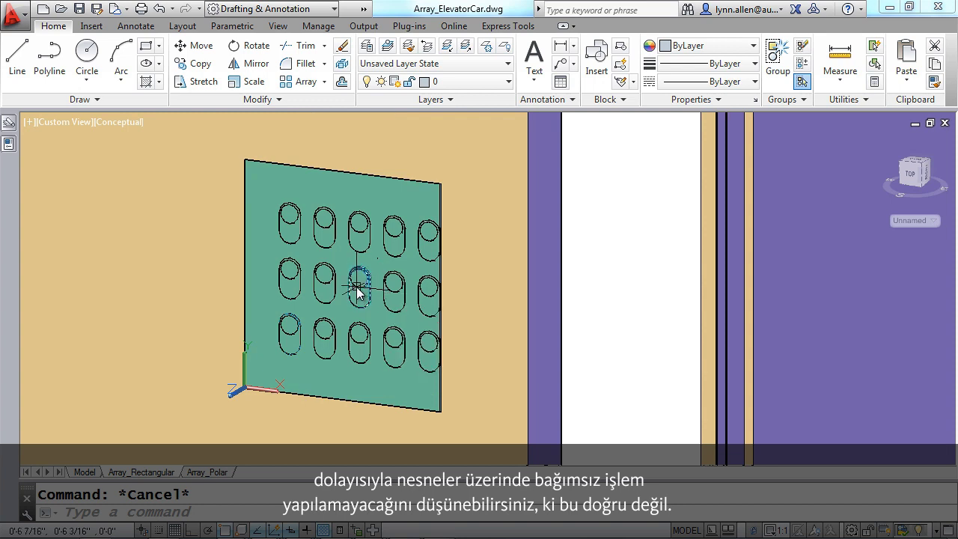
{"action": "left_click", "coordinate": [360, 288], "text": "ctrl"}
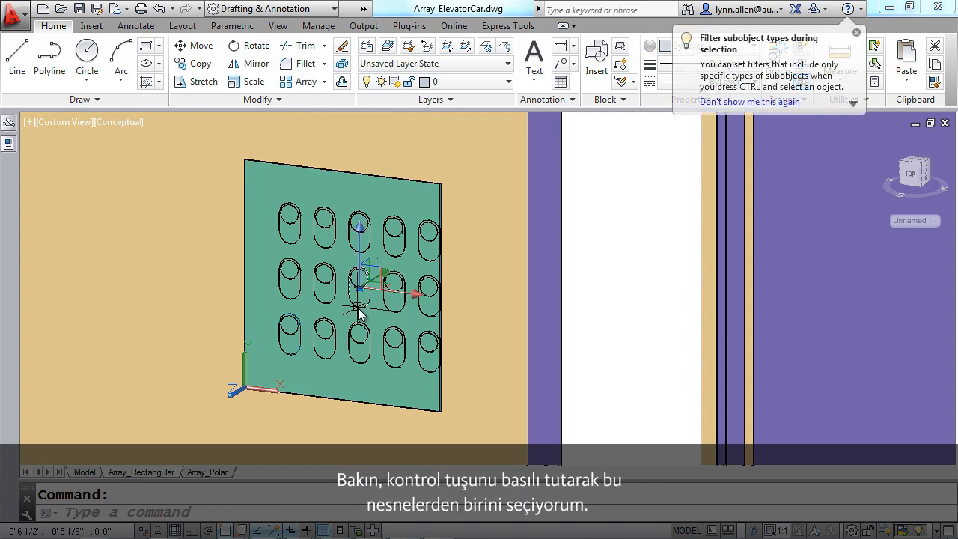
{"action": "mouse_move", "coordinate": [359, 315]}
{"action": "key", "text": "Delete"}
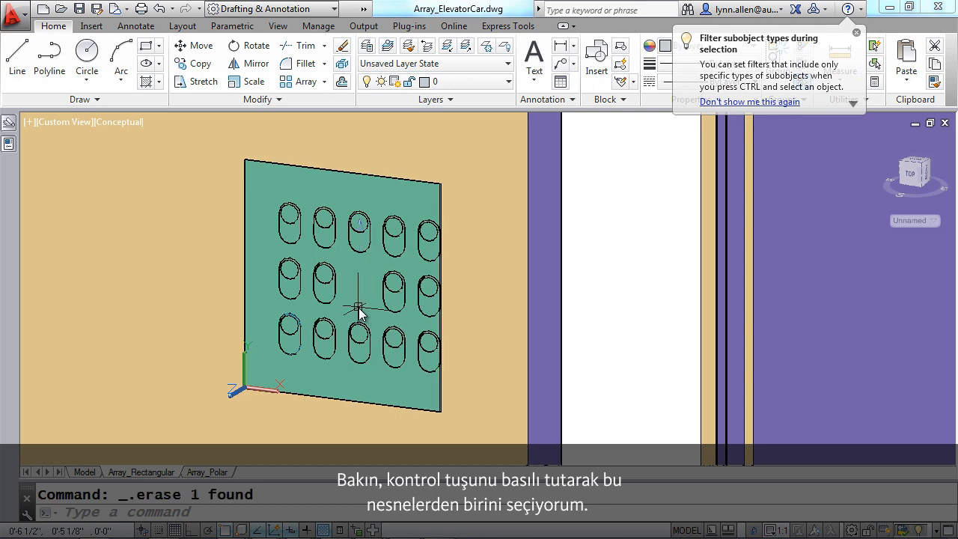
Step: Move the top-middle slot hole aside, then reset the array to its uniform grid
{"action": "left_click", "coordinate": [362, 249], "text": "ctrl"}
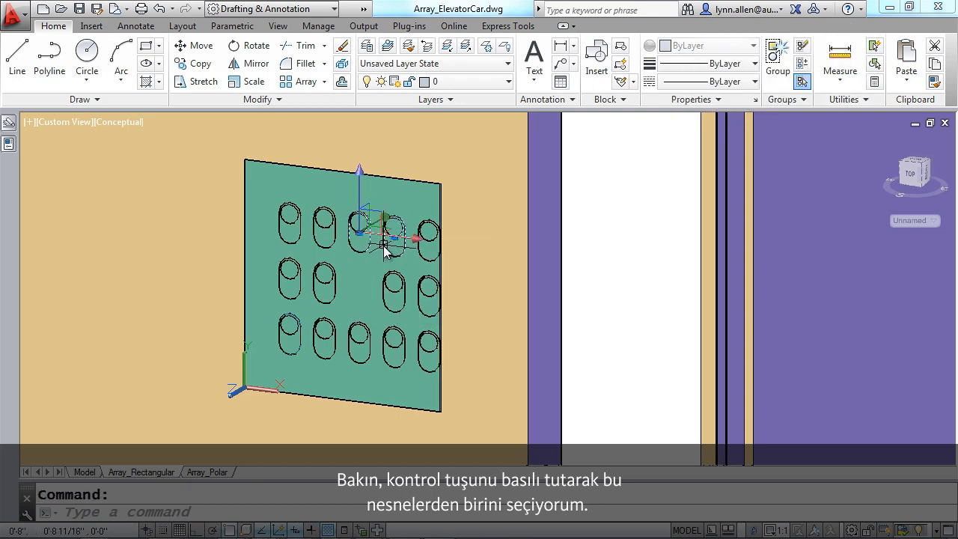
{"action": "right_click", "coordinate": [379, 249]}
{"action": "left_click", "coordinate": [391, 257]}
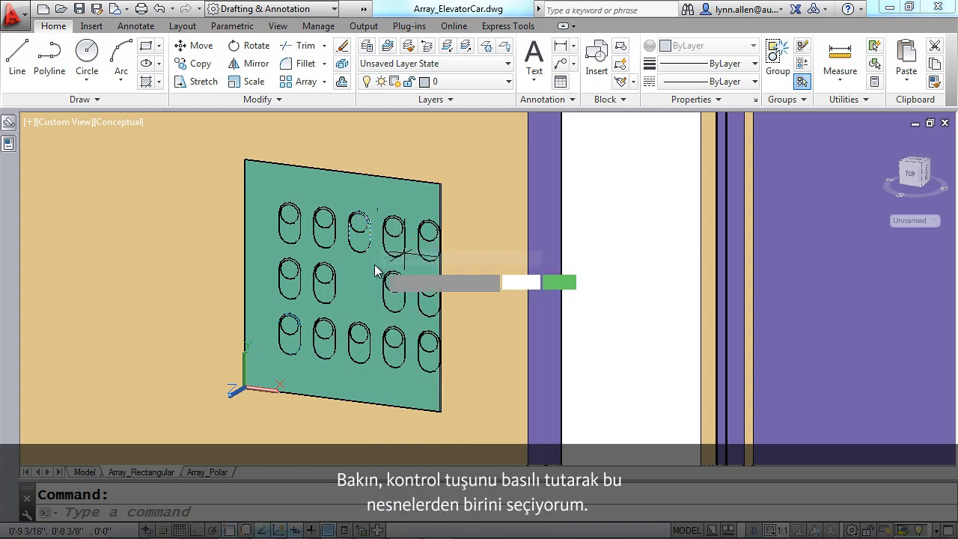
{"action": "left_click", "coordinate": [362, 240]}
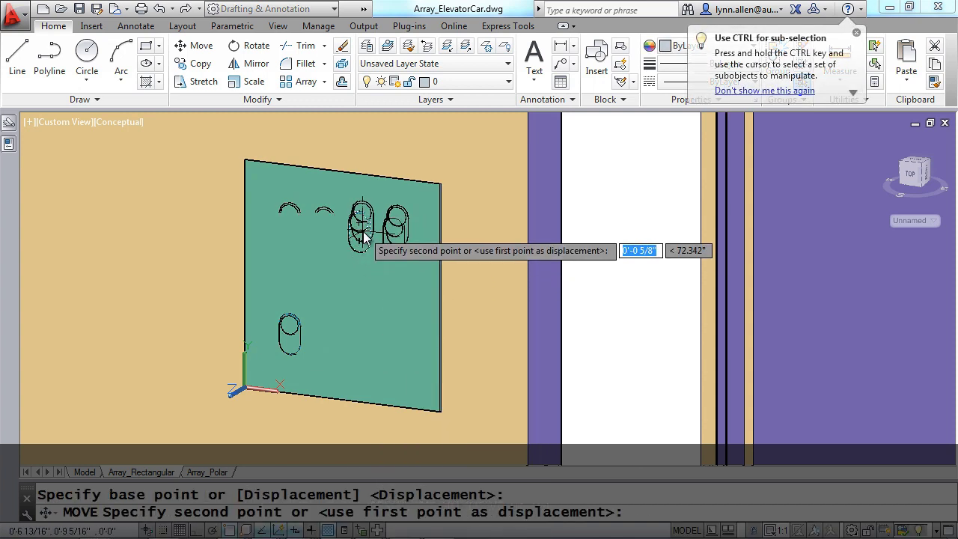
{"action": "left_click", "coordinate": [445, 278]}
{"action": "left_click", "coordinate": [400, 251]}
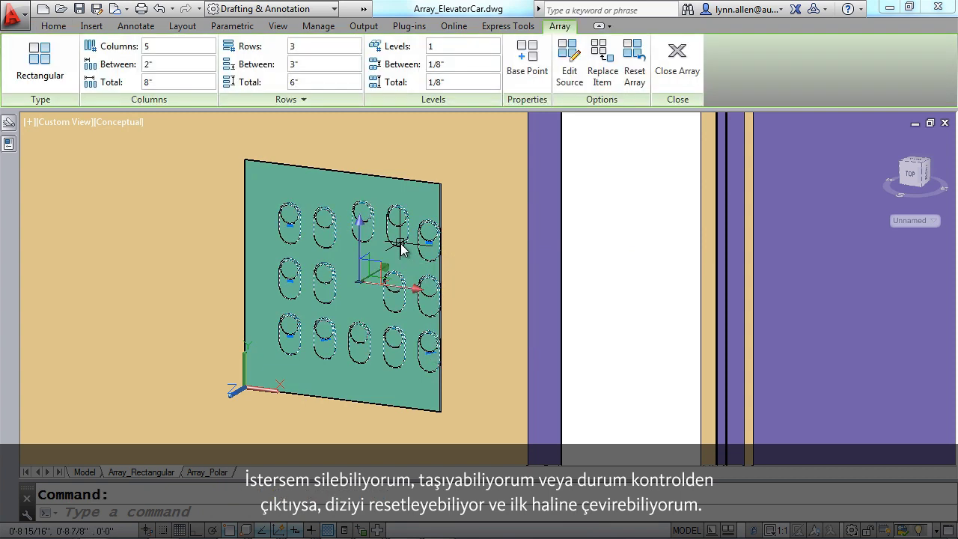
{"action": "left_click", "coordinate": [634, 69]}
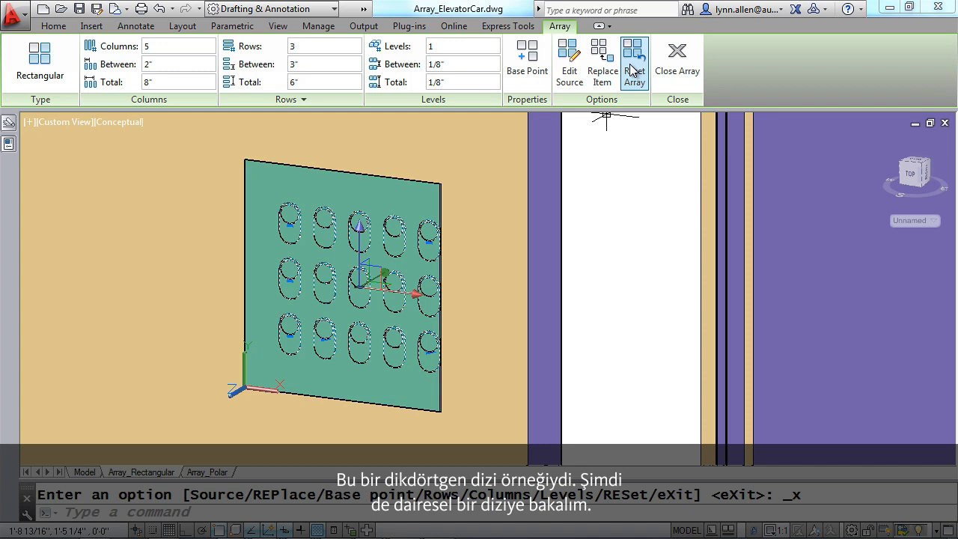
Step: On the Array_Polar layout, hide the front panel covering the wheel's hub
{"action": "left_click", "coordinate": [197, 474]}
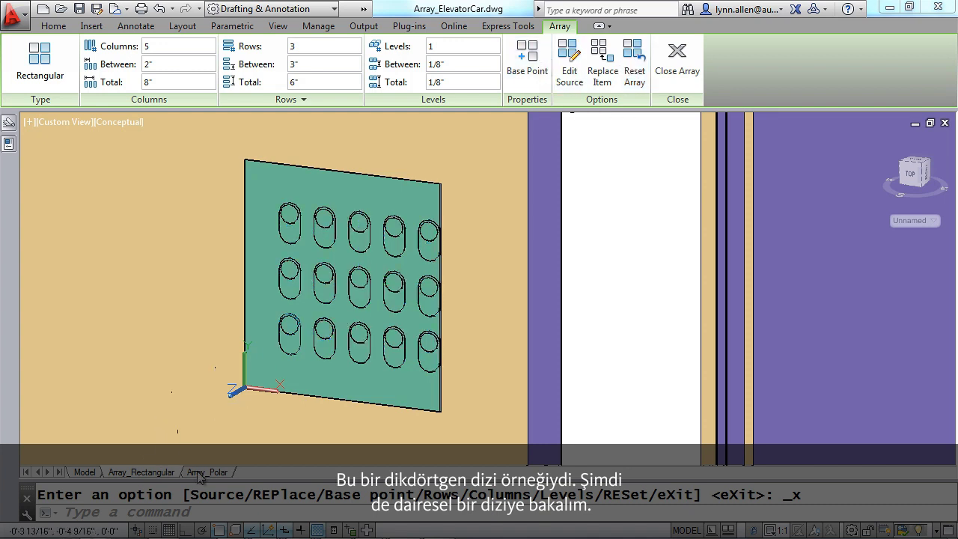
{"action": "scroll", "coordinate": [576, 314], "scroll_direction": "up", "scroll_amount": 3}
{"action": "scroll", "coordinate": [578, 314], "scroll_direction": "up", "scroll_amount": 2}
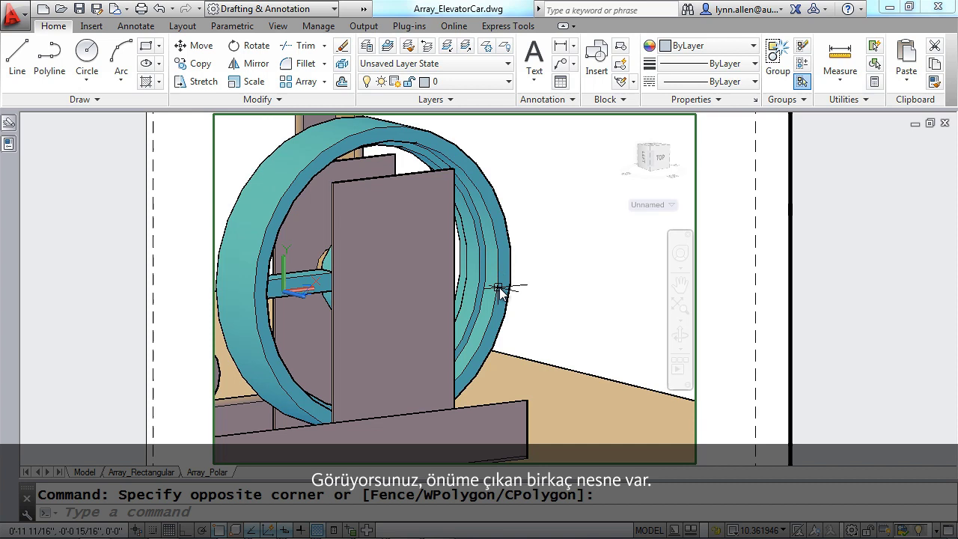
{"action": "left_click", "coordinate": [387, 234]}
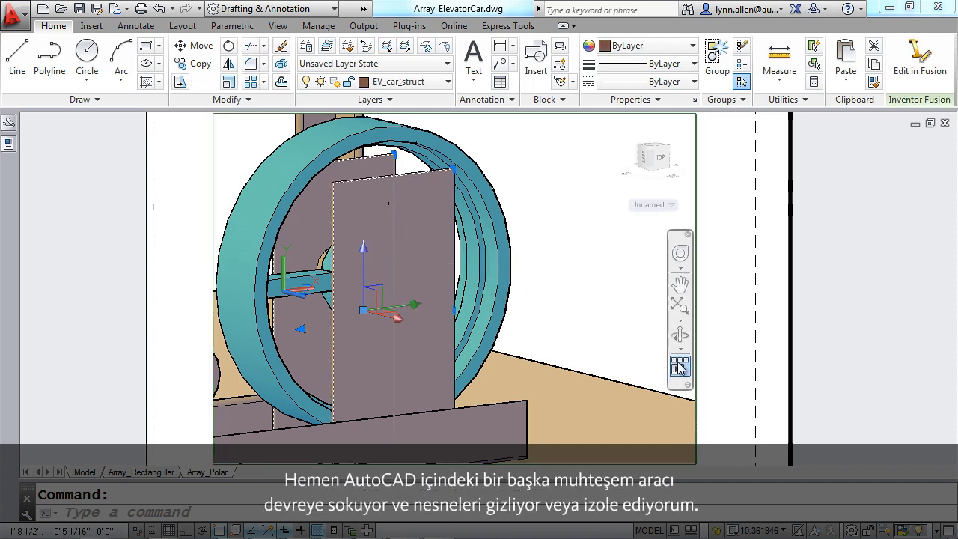
{"action": "left_click", "coordinate": [919, 531]}
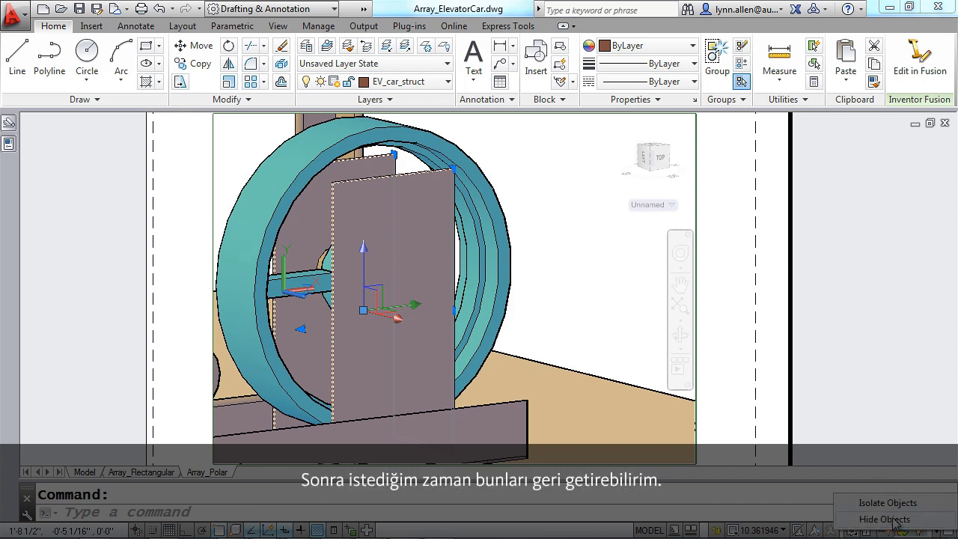
{"action": "left_click", "coordinate": [891, 519]}
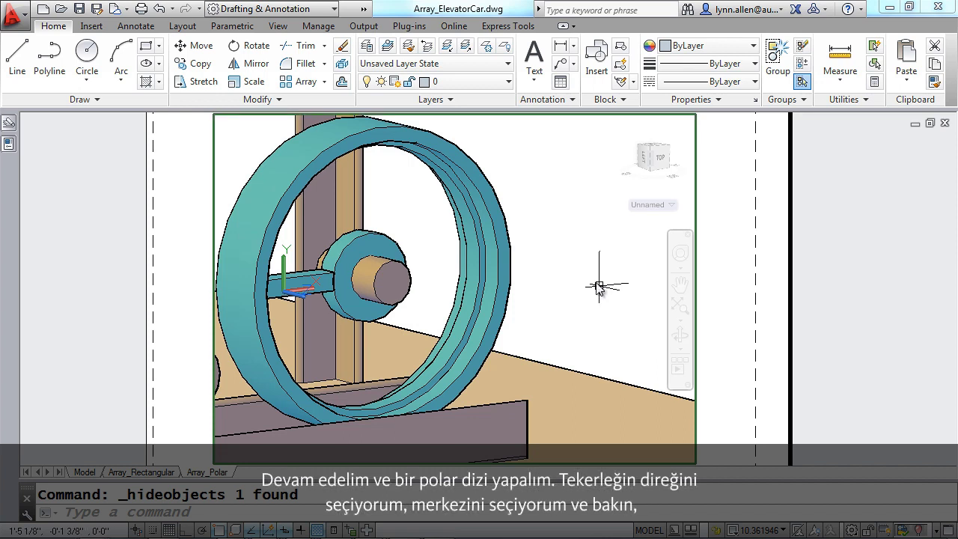
Step: Start a polar array of the spoke, centred on the wheel hub
{"action": "left_click", "coordinate": [325, 83]}
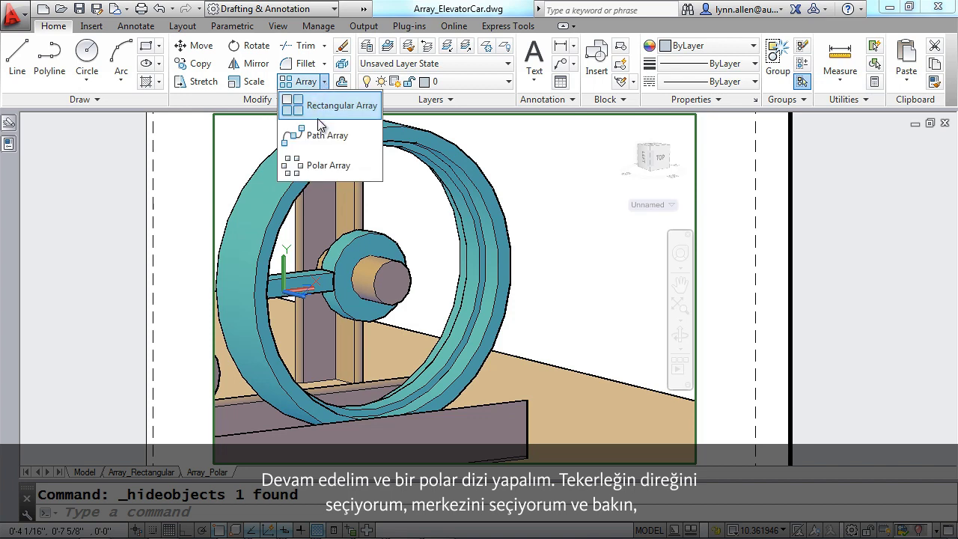
{"action": "left_click", "coordinate": [314, 171]}
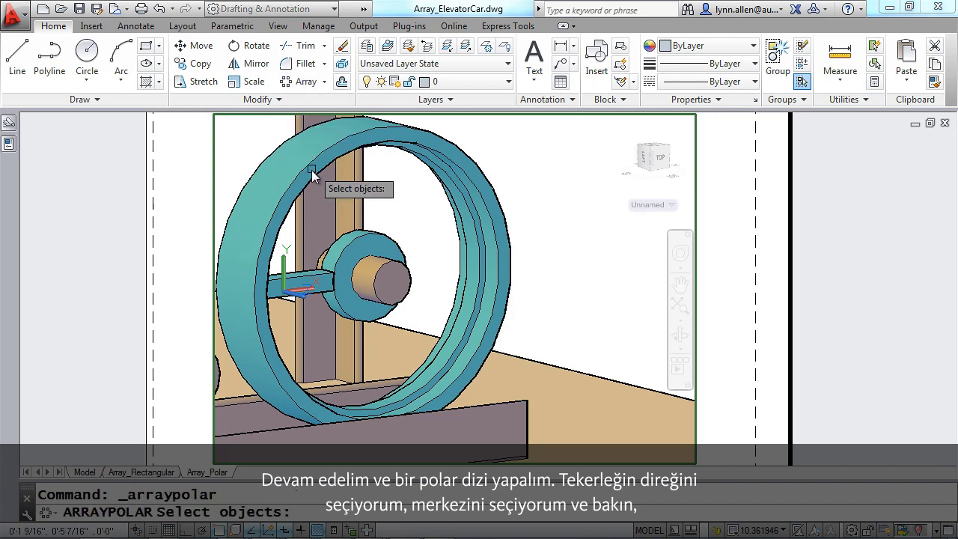
{"action": "left_click", "coordinate": [313, 280]}
{"action": "key", "text": "Return"}
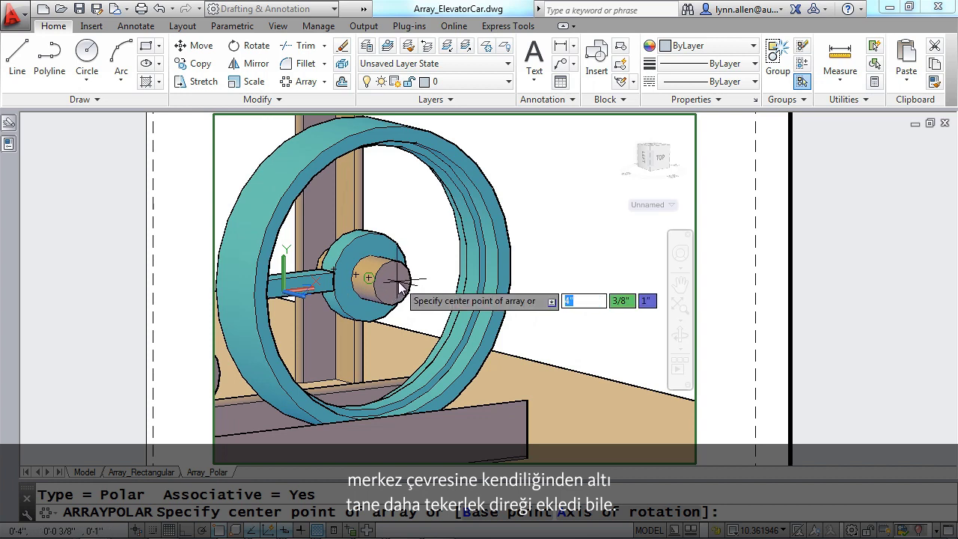
{"action": "left_click", "coordinate": [399, 288]}
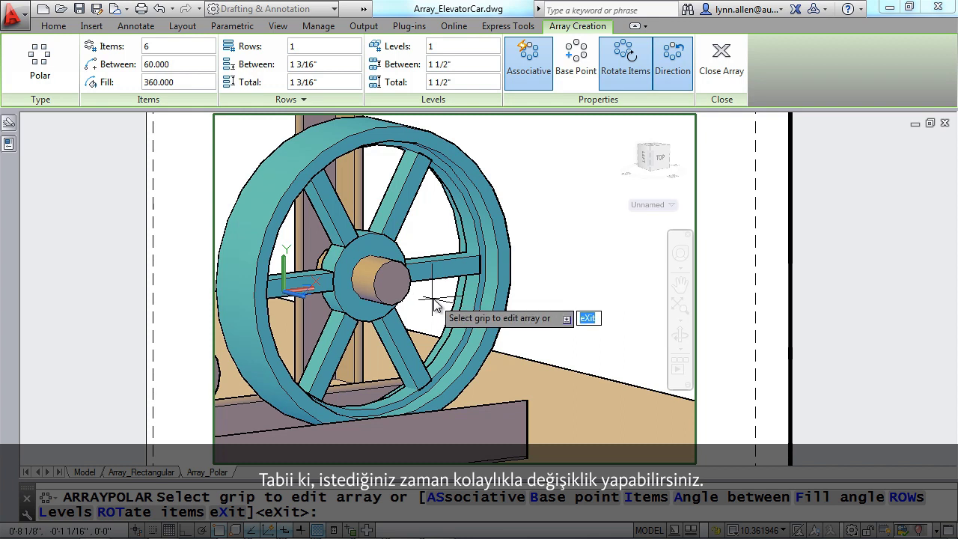
Step: Set the spoke array to 12, then 10 items at 36°, and delete one spoke
{"action": "left_click", "coordinate": [192, 48]}
{"action": "type", "text": "12"}
{"action": "key", "text": "Return"}
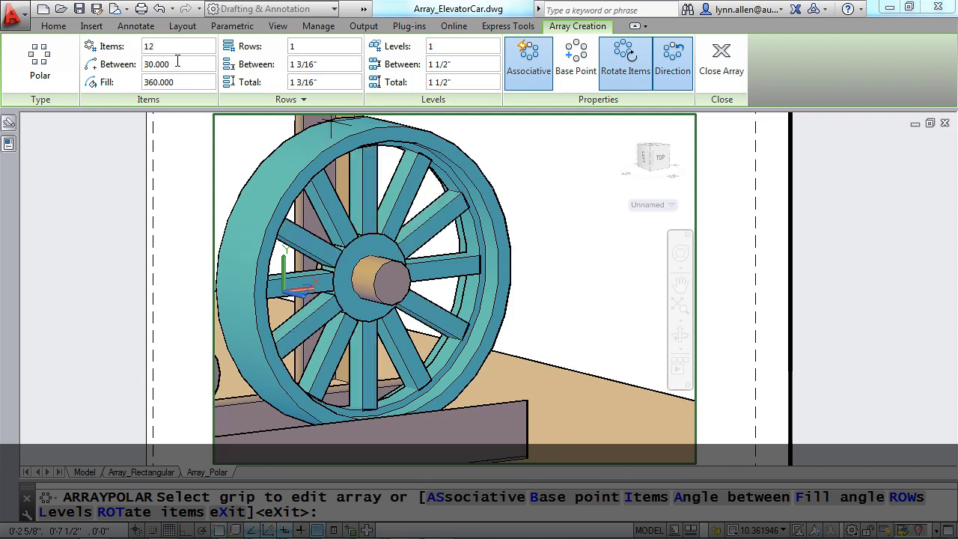
{"action": "key", "text": "Return"}
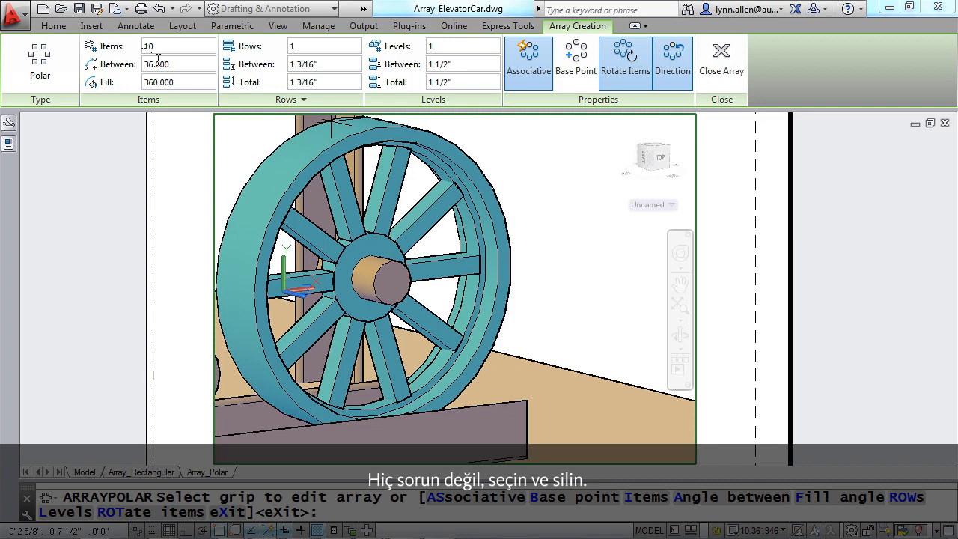
{"action": "key", "text": "Escape"}
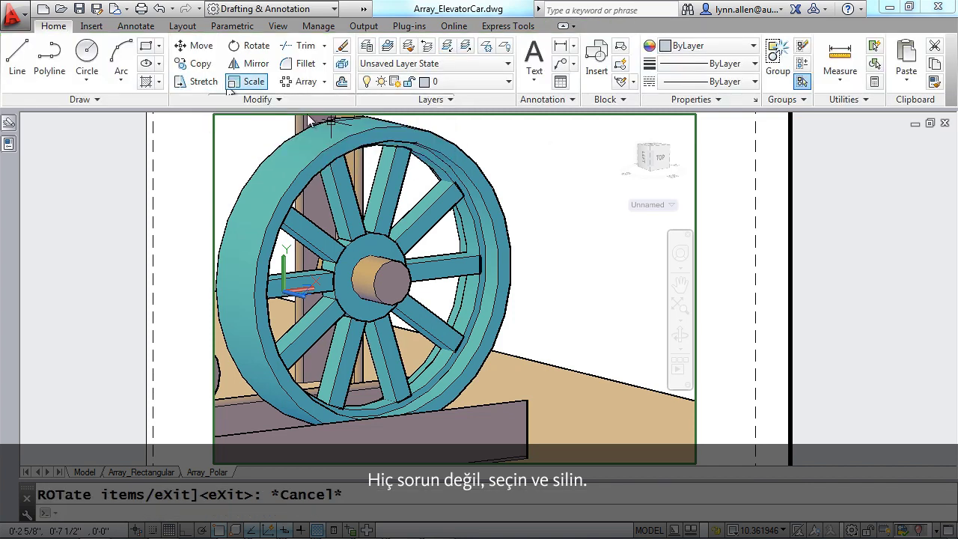
{"action": "left_click", "coordinate": [437, 209], "text": "ctrl"}
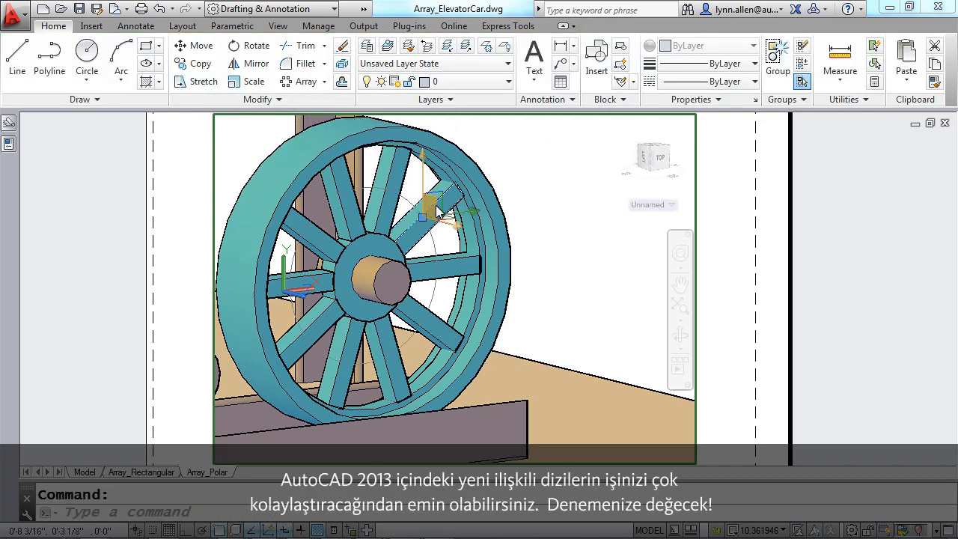
{"action": "key", "text": "Delete"}
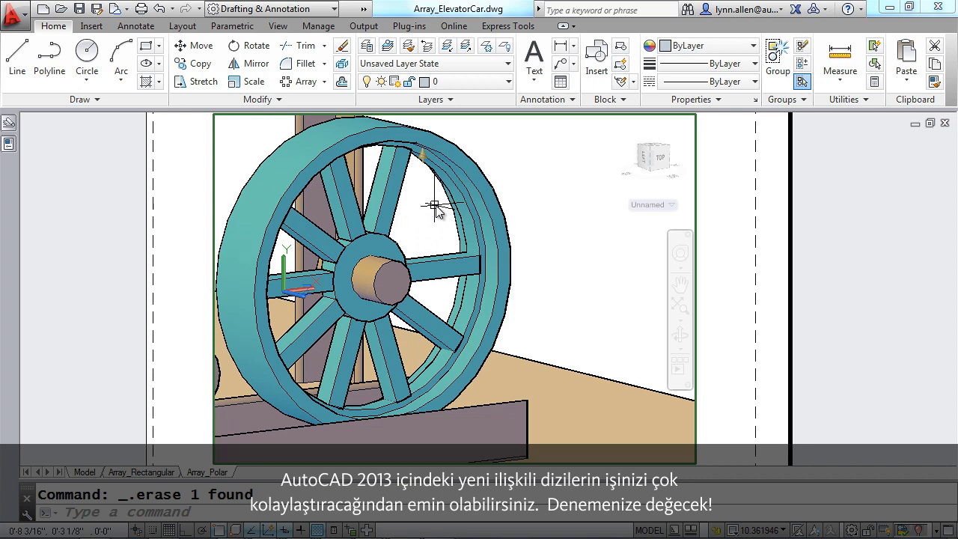